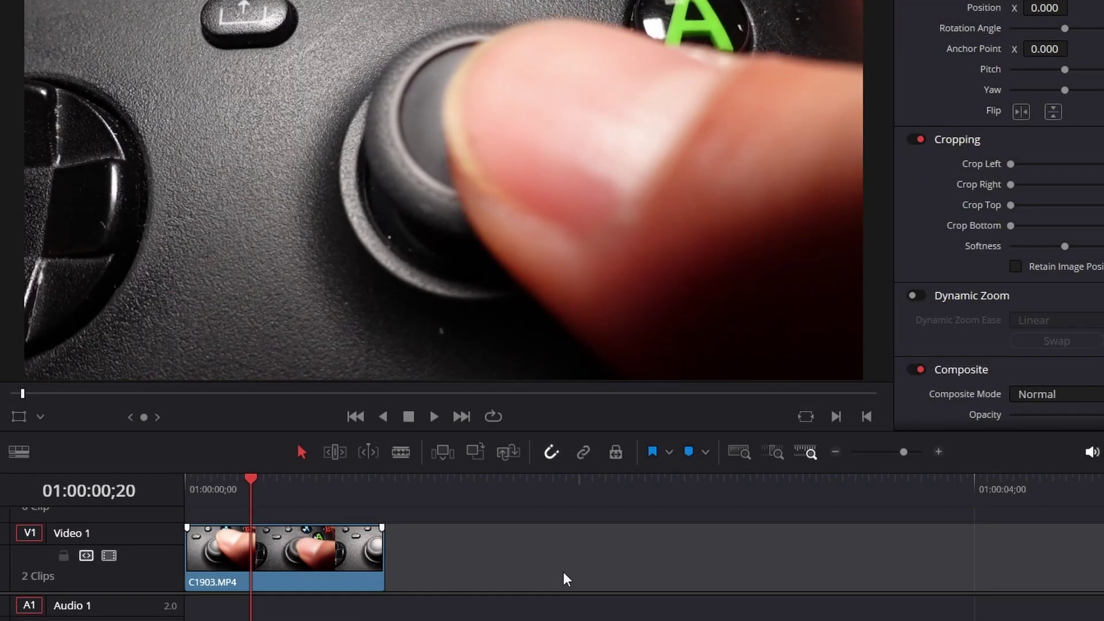
Step the joystick clip back and forth frame by frame, advancing to 01:00:00;26
{"action": "key", "text": "Left"}
{"action": "key", "text": "Right"}
{"action": "key", "text": "Left"}
{"action": "key", "text": "Right"}
{"action": "key", "text": "Left"}
{"action": "key", "text": "Right"}
{"action": "key", "text": "Left"}
{"action": "key", "text": "Right"}
{"action": "key", "text": "Left"}
{"action": "key", "text": "Right"}
{"action": "key", "text": "Left"}
{"action": "key", "text": "Right"}
{"action": "key", "text": "Left"}
{"action": "key", "text": "Right"}
{"action": "key", "text": "Left"}
{"action": "key", "text": "Right"}
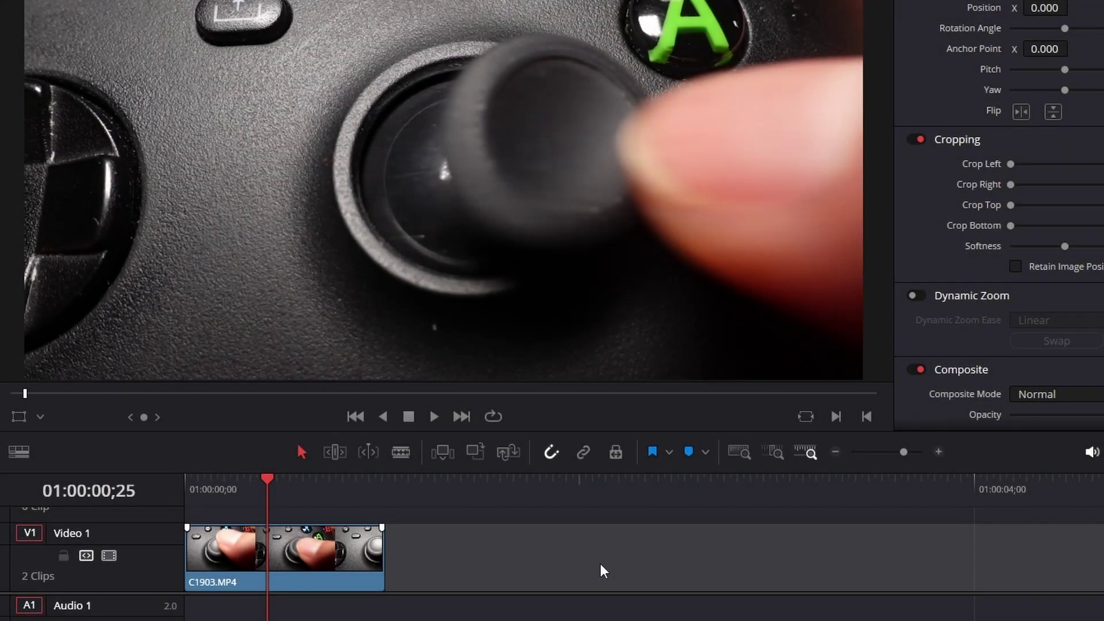
{"action": "key", "text": "Right"}
Compare neighbouring frames and settle on 01:00:00;26 with the stick mid-motion
{"action": "key", "text": "Left"}
{"action": "key", "text": "Right"}
{"action": "key", "text": "Left"}
{"action": "key", "text": "Right"}
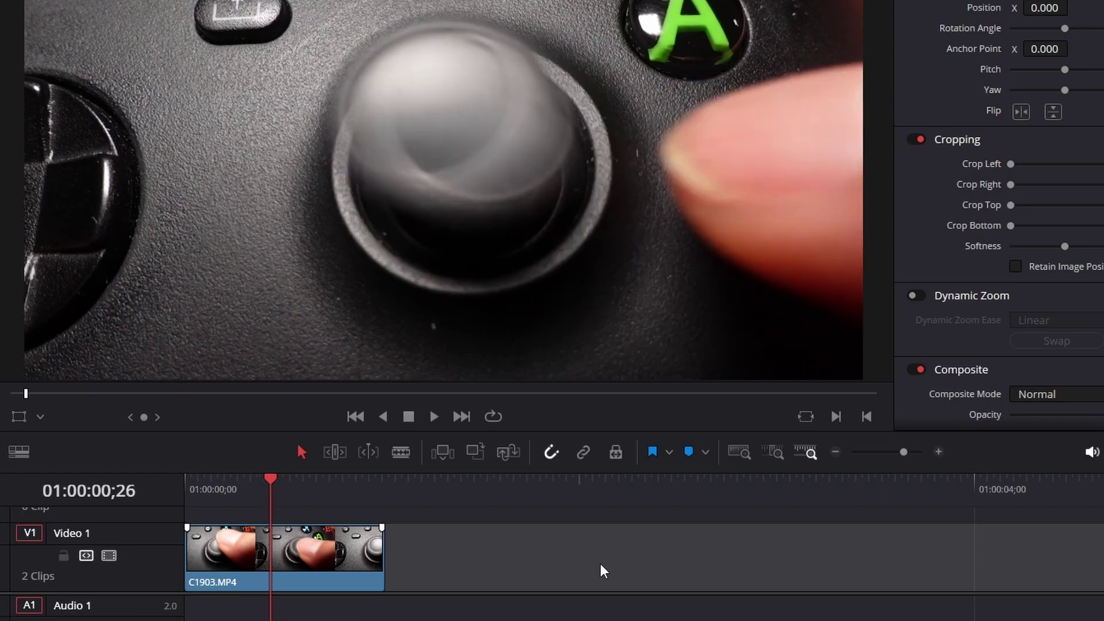
{"action": "key", "text": "Left"}
{"action": "key", "text": "Right"}
{"action": "key", "text": "Left"}
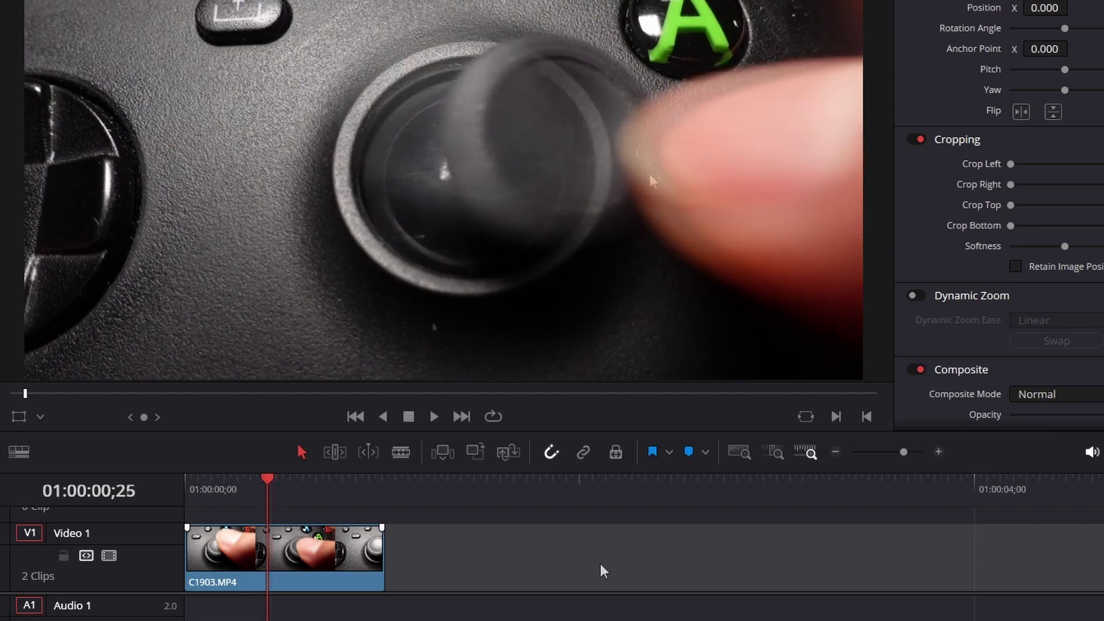
{"action": "key", "text": "Right"}
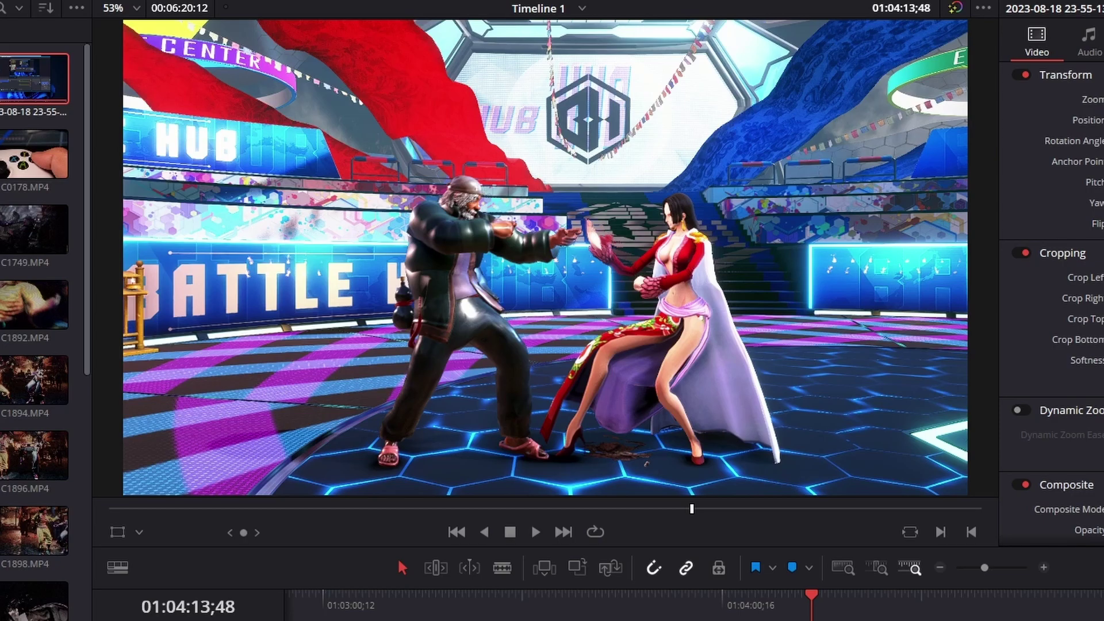
Play the Street Fighter 6 footage up to the punch connecting at 01:04:13;16
{"action": "left_click", "coordinate": [535, 532]}
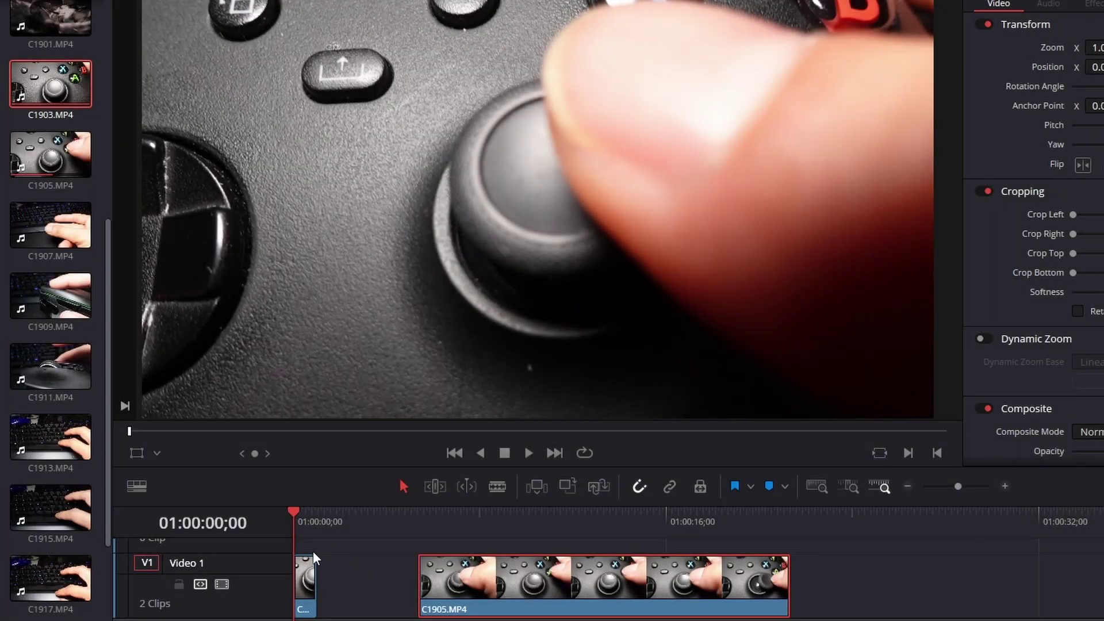
Select clip C1903, jump the playhead across both clips, and zoom the timeline in
{"action": "left_click", "coordinate": [304, 575]}
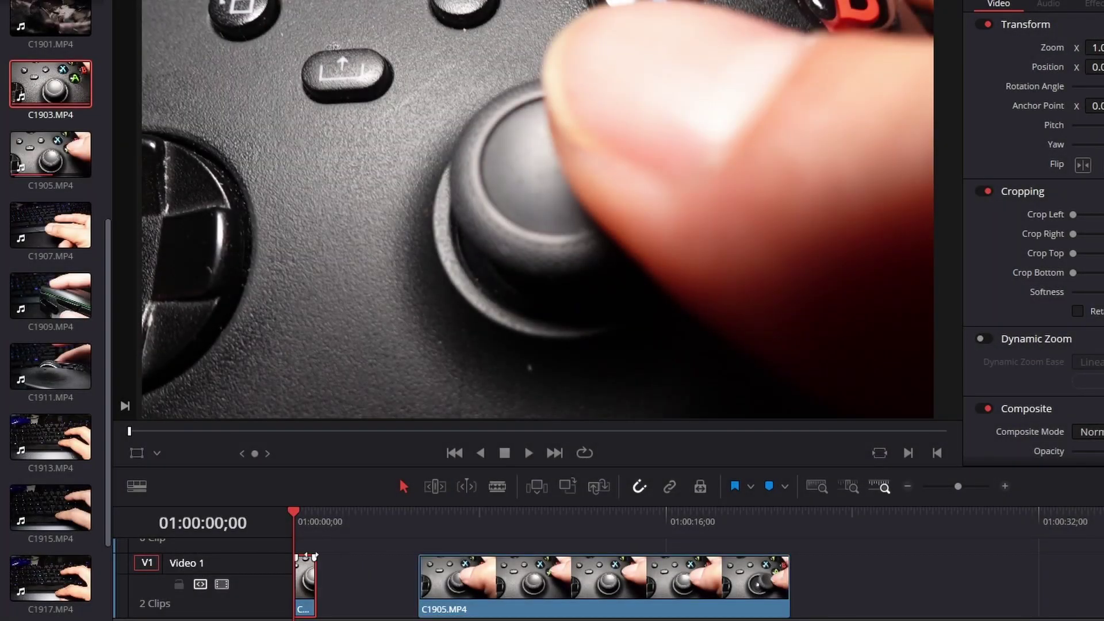
{"action": "left_click", "coordinate": [418, 520]}
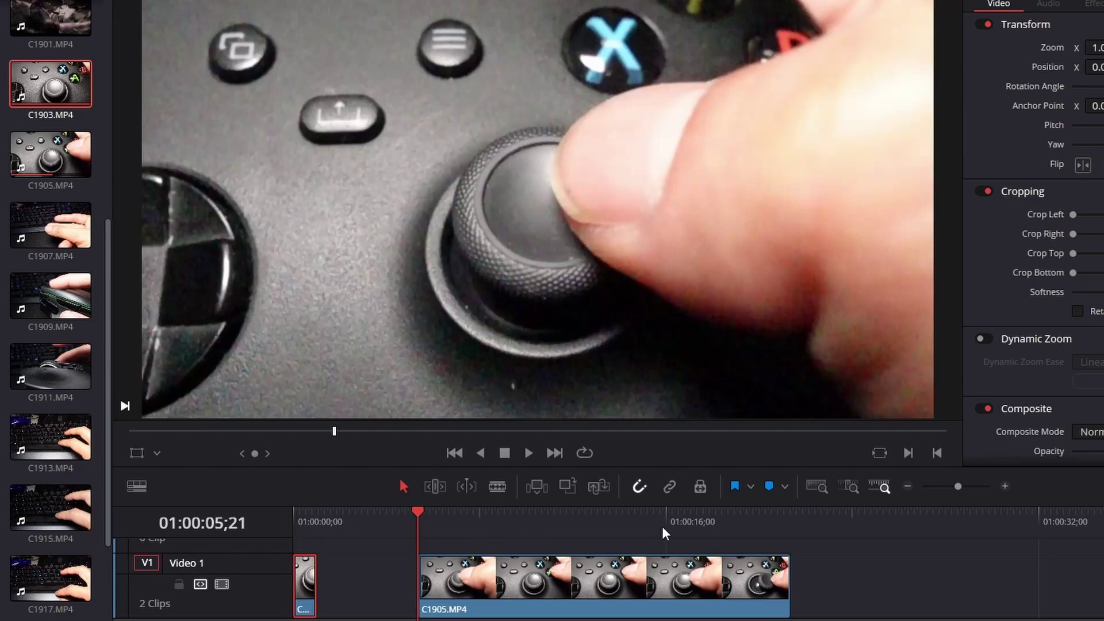
{"action": "left_click", "coordinate": [789, 520]}
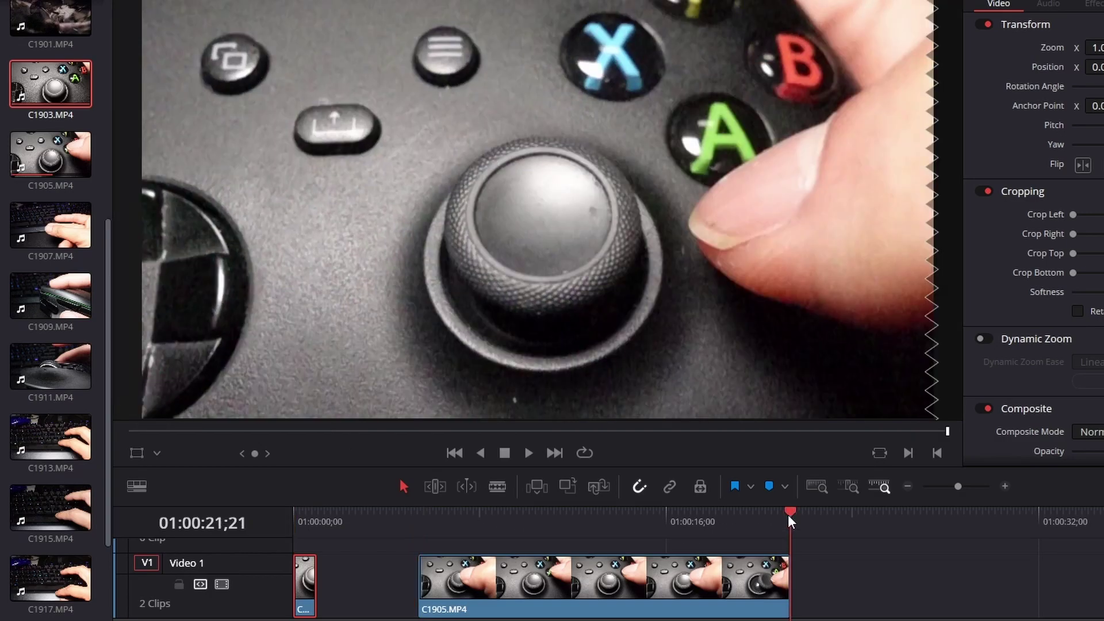
{"action": "left_click", "coordinate": [314, 521]}
{"action": "key", "text": "ctrl+equal"}
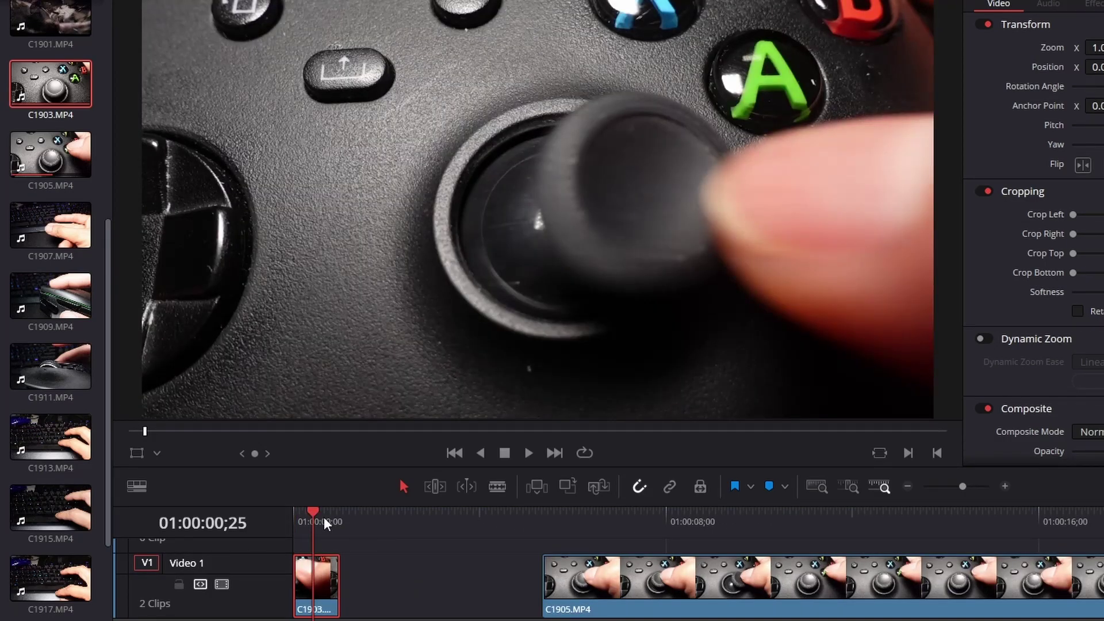
{"action": "key", "text": "Right"}
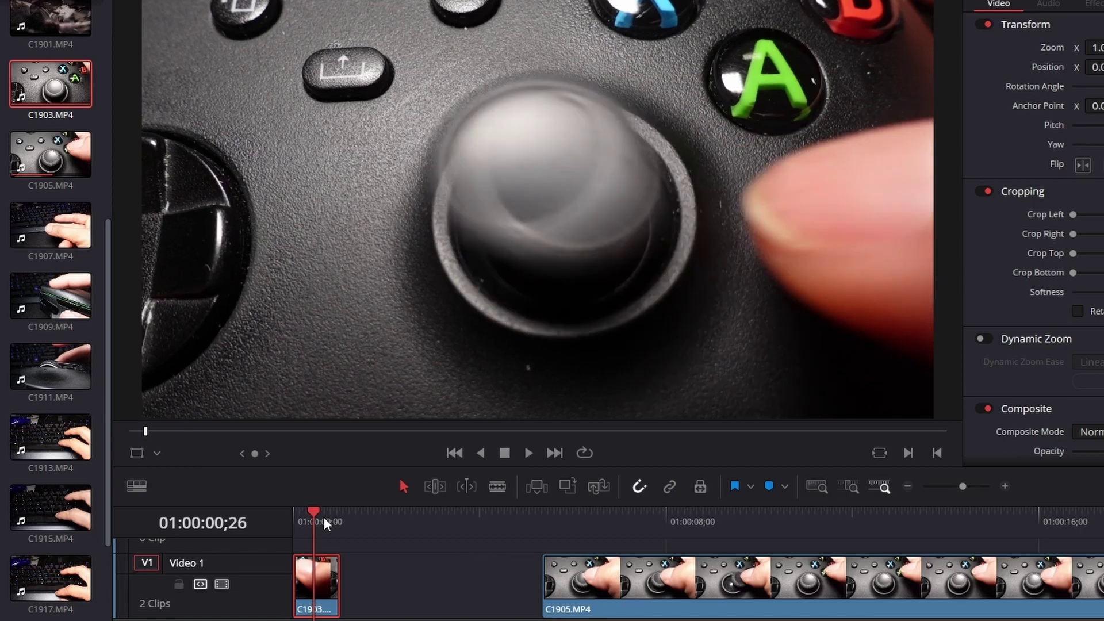
Move into clip C1905 near 01:00:09 and step through the thumb press to frame ;08
{"action": "scroll", "coordinate": [698, 562], "scroll_direction": "right", "scroll_amount": 3}
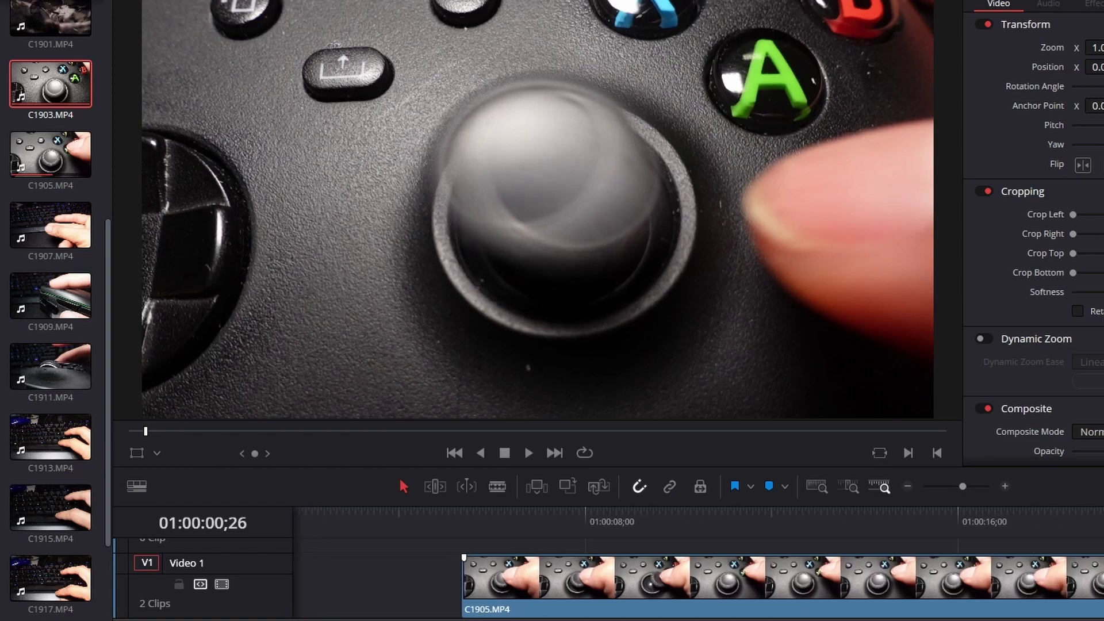
{"action": "left_click", "coordinate": [573, 520]}
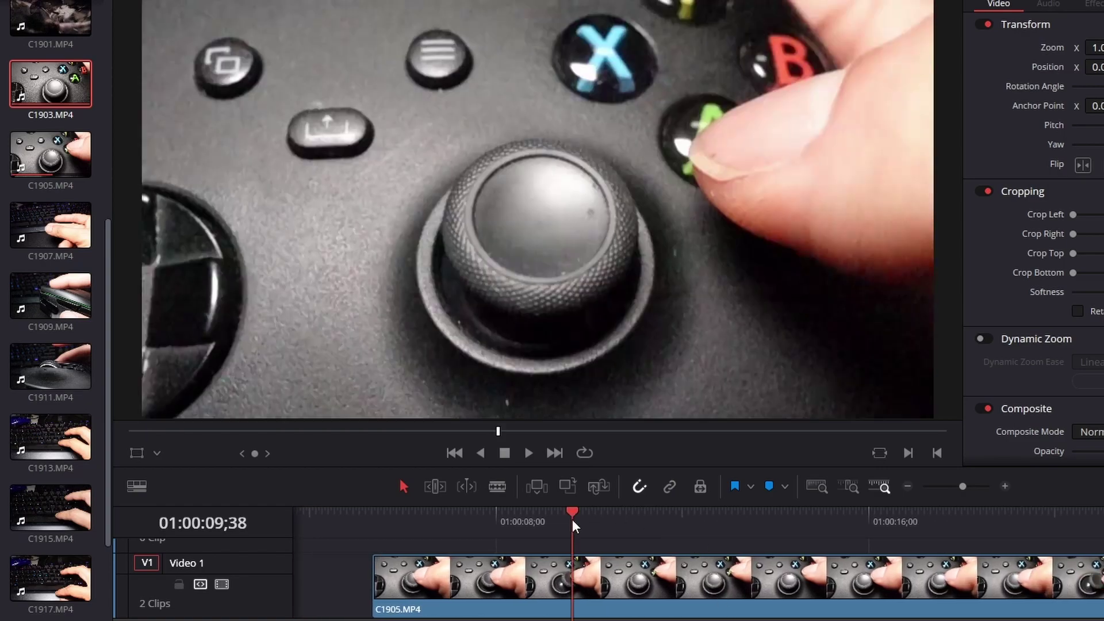
{"action": "key", "text": "Right"}
{"action": "key", "text": "Right"}
{"action": "key", "text": "Right"}
{"action": "key", "text": "Right"}
{"action": "key", "text": "Right"}
{"action": "key", "text": "Right"}
{"action": "key", "text": "Right"}
{"action": "key", "text": "Right"}
{"action": "key", "text": "Right"}
{"action": "key", "text": "Right"}
{"action": "key", "text": "Right"}
{"action": "key", "text": "Right"}
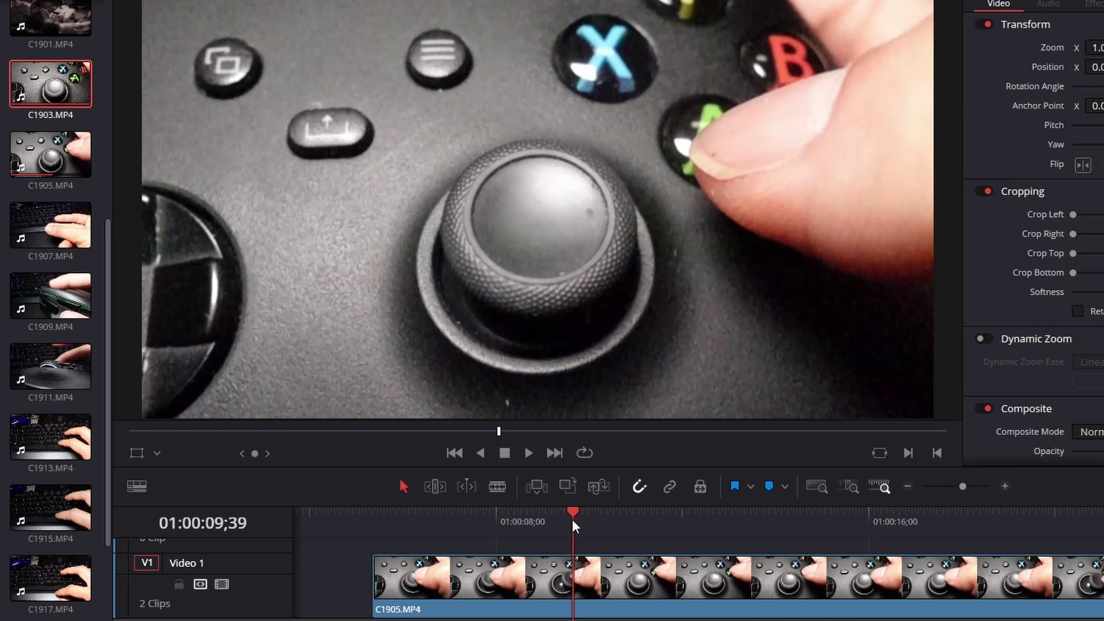
{"action": "key", "text": "Left"}
{"action": "key", "text": "Left"}
{"action": "key", "text": "Left"}
{"action": "key", "text": "Left"}
{"action": "key", "text": "Left"}
{"action": "key", "text": "Left"}
{"action": "key", "text": "Left"}
{"action": "key", "text": "Left"}
{"action": "key", "text": "Left"}
{"action": "key", "text": "Left"}
{"action": "key", "text": "Left"}
{"action": "key", "text": "Left"}
{"action": "key", "text": "Left"}
{"action": "key", "text": "Left"}
{"action": "key", "text": "Left"}
{"action": "key", "text": "Left"}
{"action": "key", "text": "Left"}
{"action": "key", "text": "Left"}
{"action": "key", "text": "Left"}
{"action": "key", "text": "Left"}
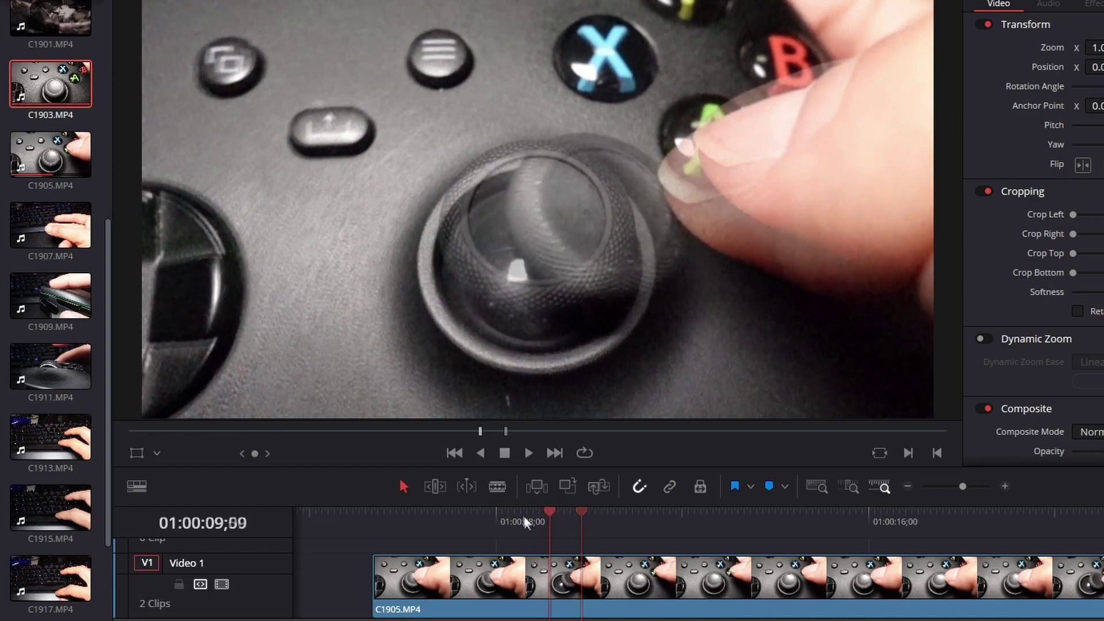
Compare frames ;08 and ;09, ending on 01:00:09;08 with the stick pushed over
{"action": "key", "text": "Right"}
{"action": "key", "text": "Left"}
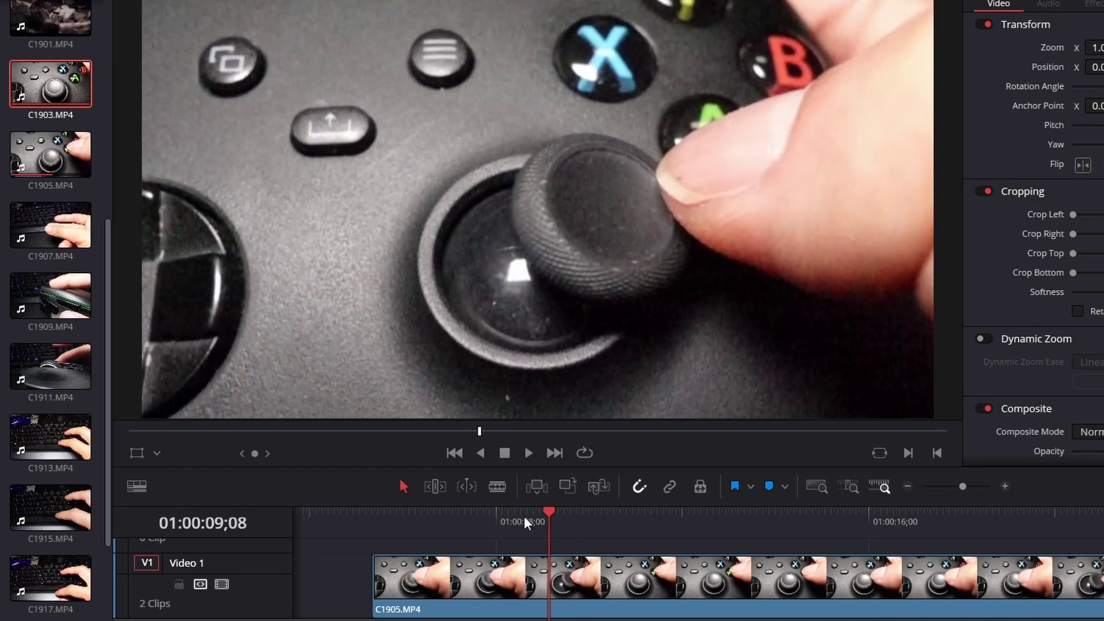
{"action": "key", "text": "Right"}
{"action": "key", "text": "Left"}
{"action": "key", "text": "Right"}
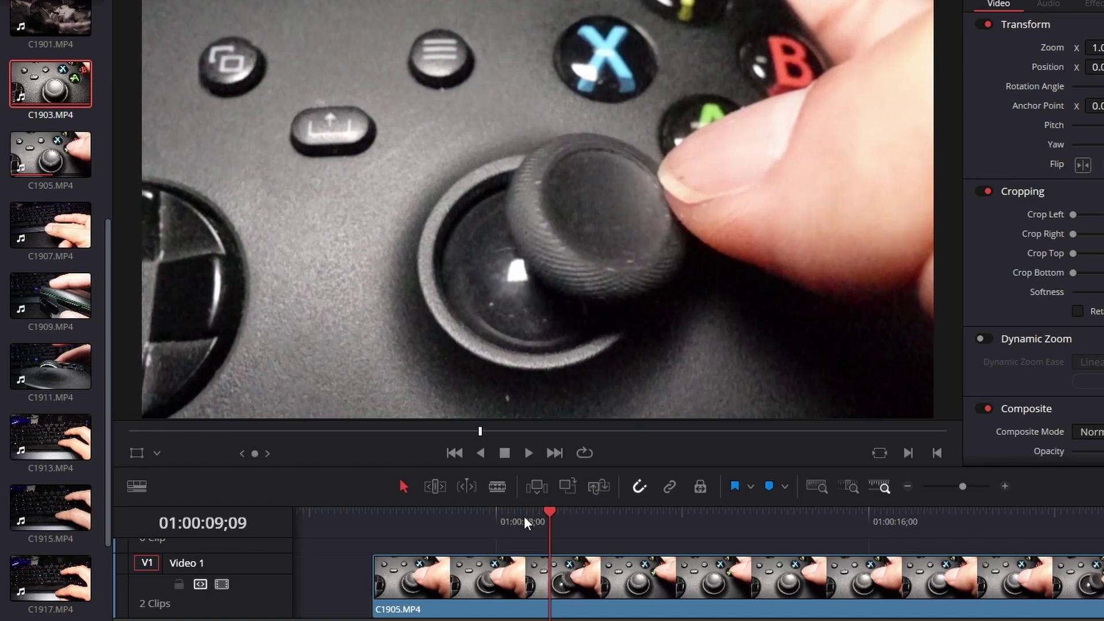
{"action": "key", "text": "Left"}
{"action": "key", "text": "Right"}
{"action": "key", "text": "Left"}
{"action": "key", "text": "Right"}
{"action": "key", "text": "Left"}
{"action": "key", "text": "Right"}
{"action": "key", "text": "Left"}
{"action": "key", "text": "Right"}
{"action": "key", "text": "Left"}
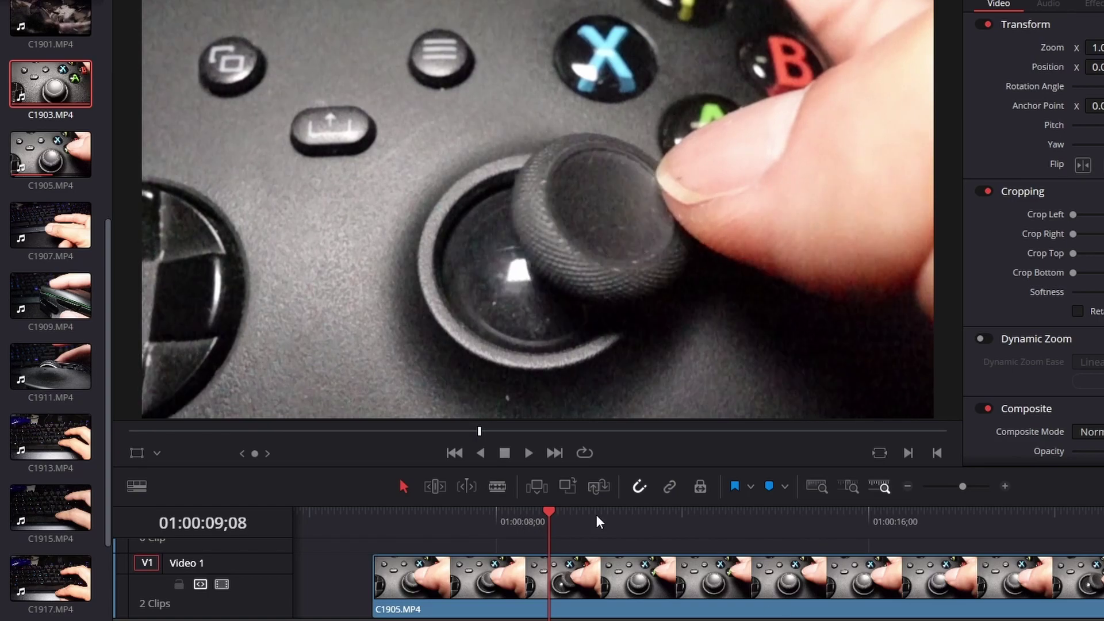
{"action": "key", "text": "Right"}
{"action": "key", "text": "Left"}
{"action": "key", "text": "Right"}
{"action": "key", "text": "Left"}
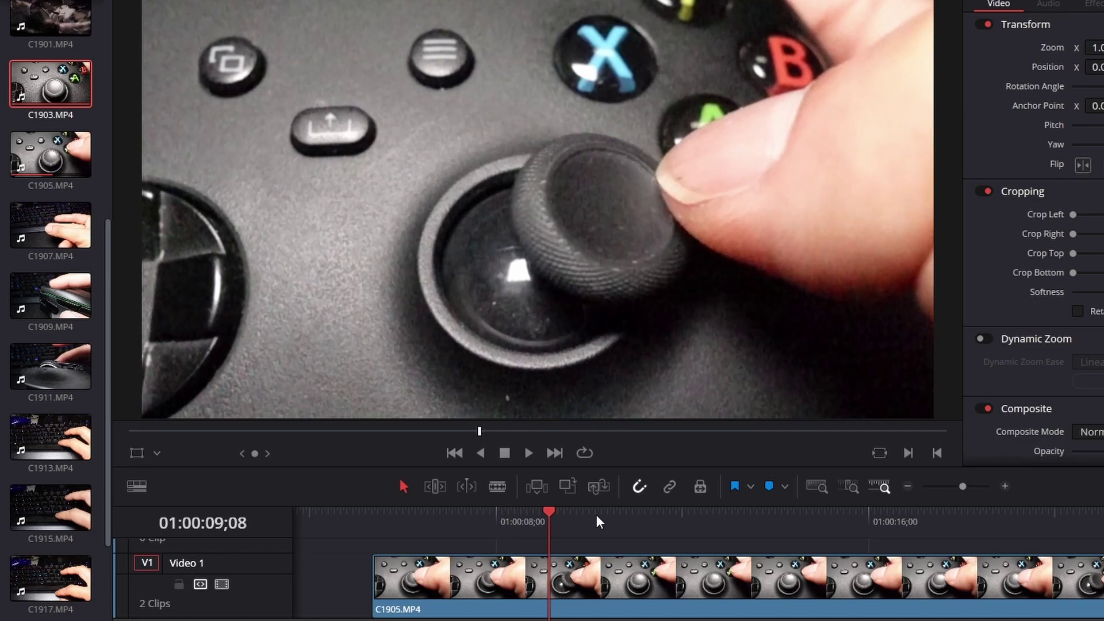